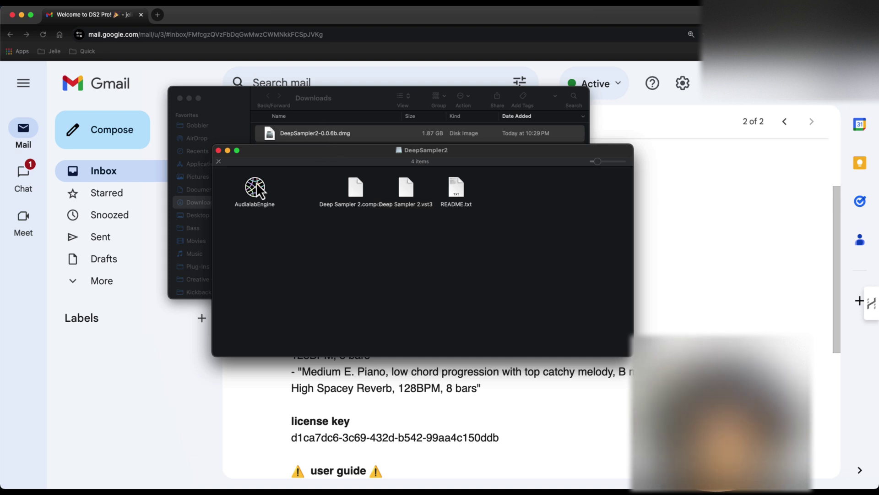
Copy AudialabEngine from the DeepSampler2 disk into the Applications folder
{"action": "left_click", "coordinate": [254, 195]}
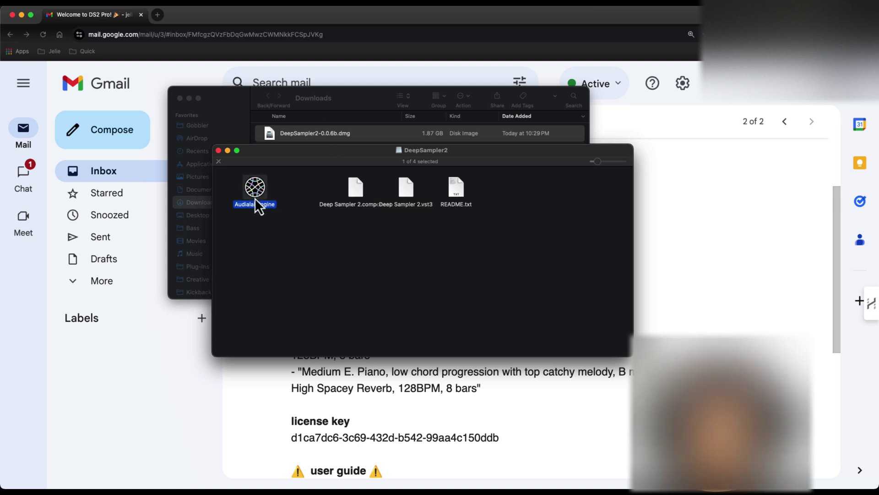
{"action": "left_click", "coordinate": [282, 191]}
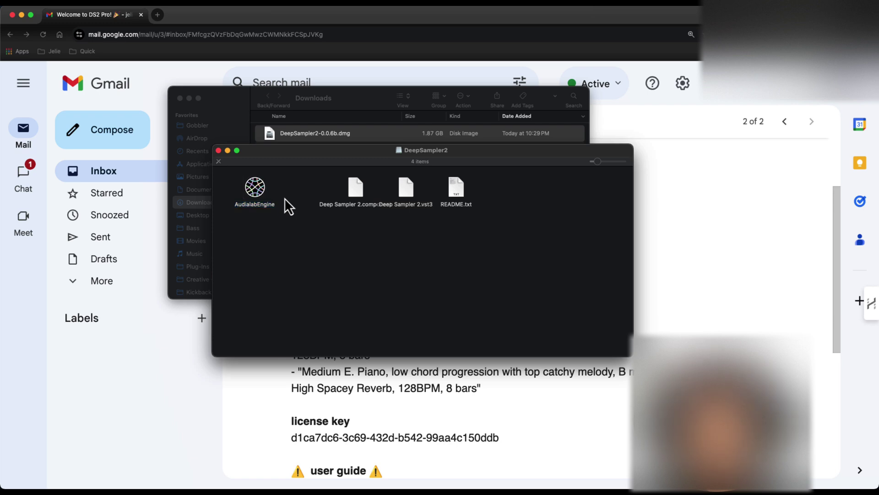
{"action": "left_click", "coordinate": [262, 196]}
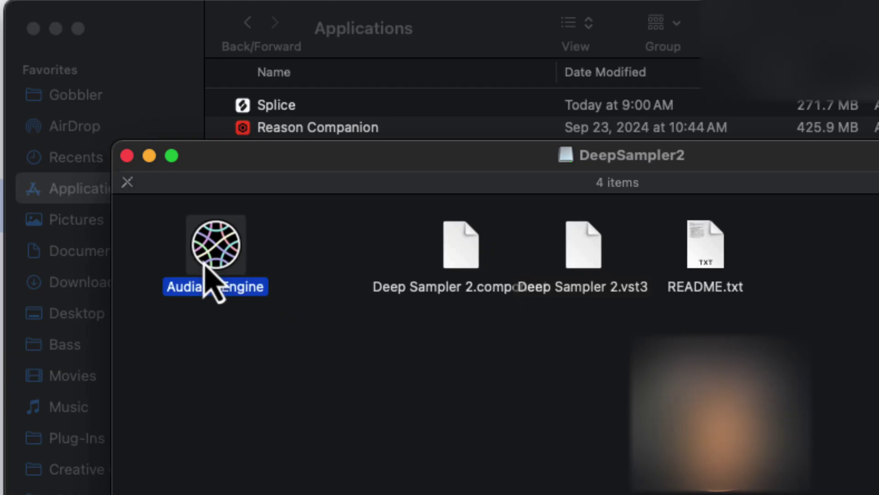
{"action": "left_click_drag", "start_coordinate": [261, 195], "coordinate": [290, 136]}
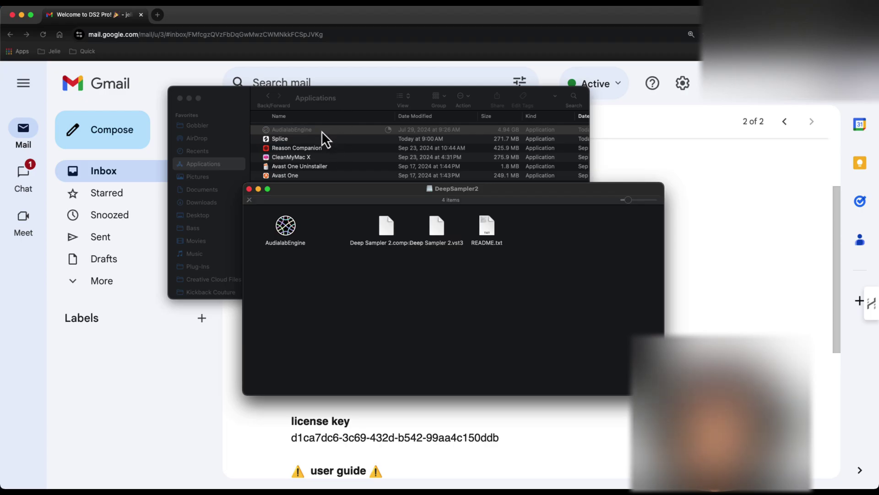
{"action": "left_click", "coordinate": [345, 99]}
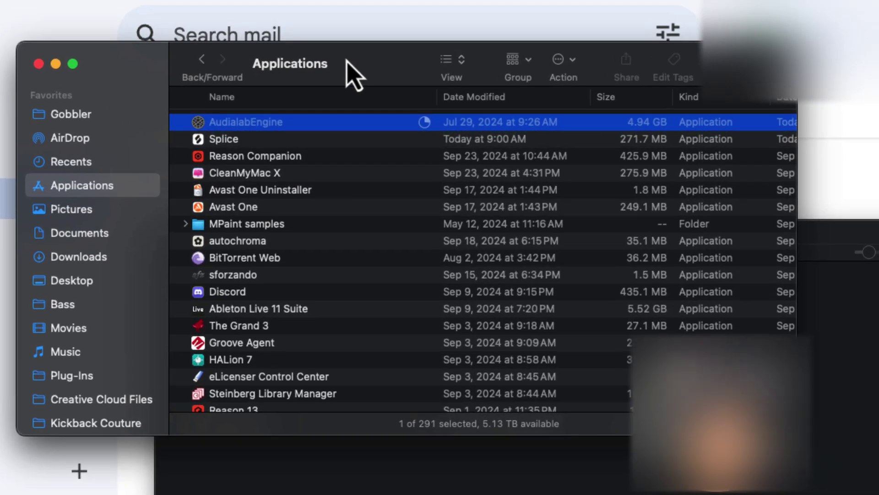
Go to /Library/ and open its Audio > Plug-Ins folder
{"action": "key", "text": "super+shift+g"}
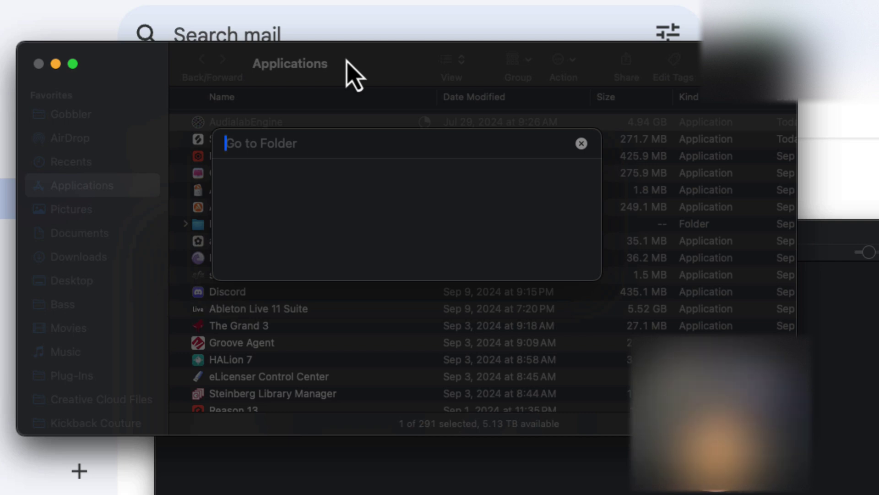
{"action": "type", "text": "/libr"}
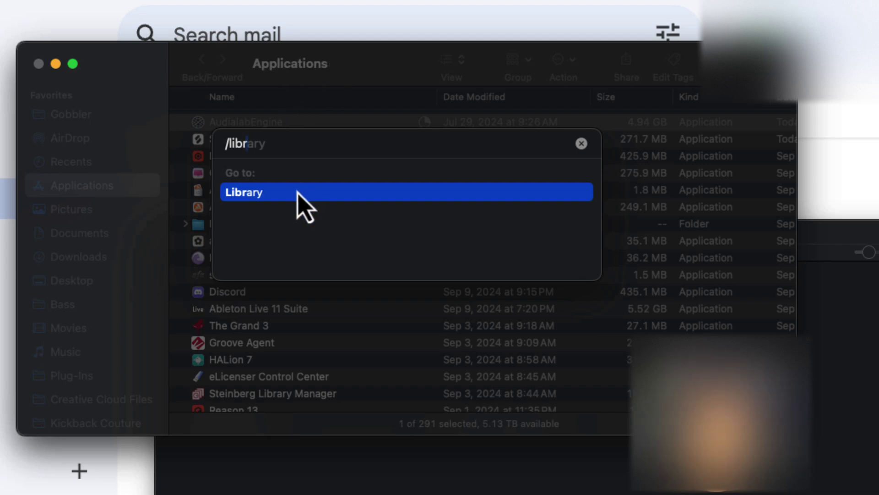
{"action": "key", "text": "Tab"}
{"action": "type", "text": "/"}
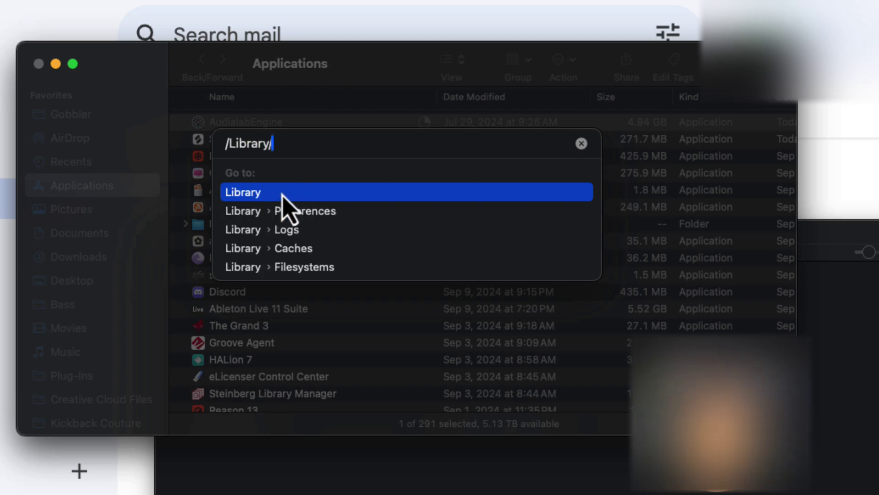
{"action": "key", "text": "Return"}
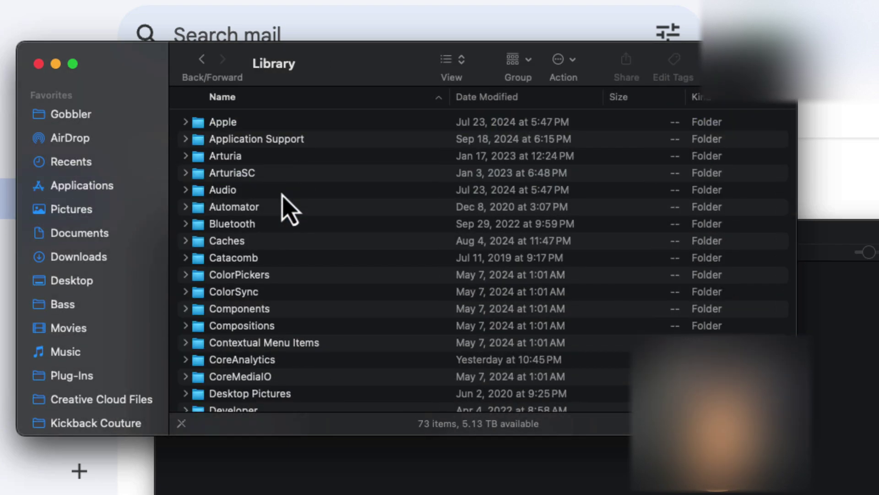
{"action": "double_click", "coordinate": [234, 197]}
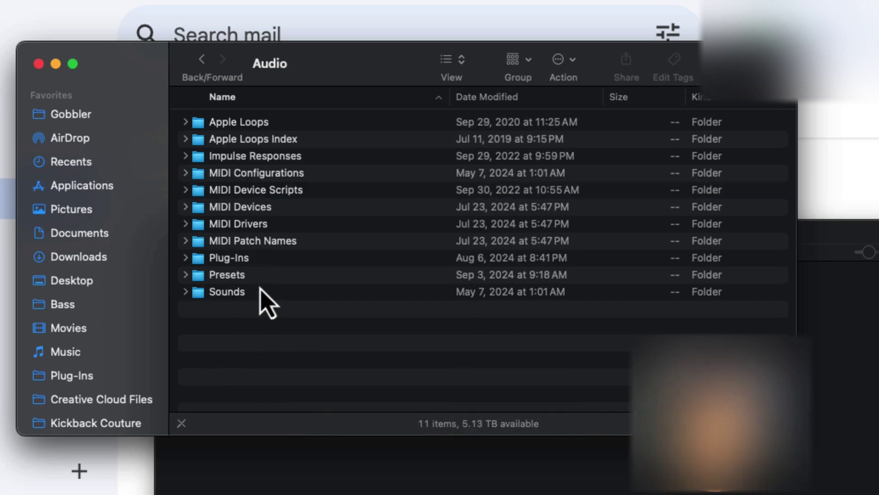
{"action": "double_click", "coordinate": [258, 259]}
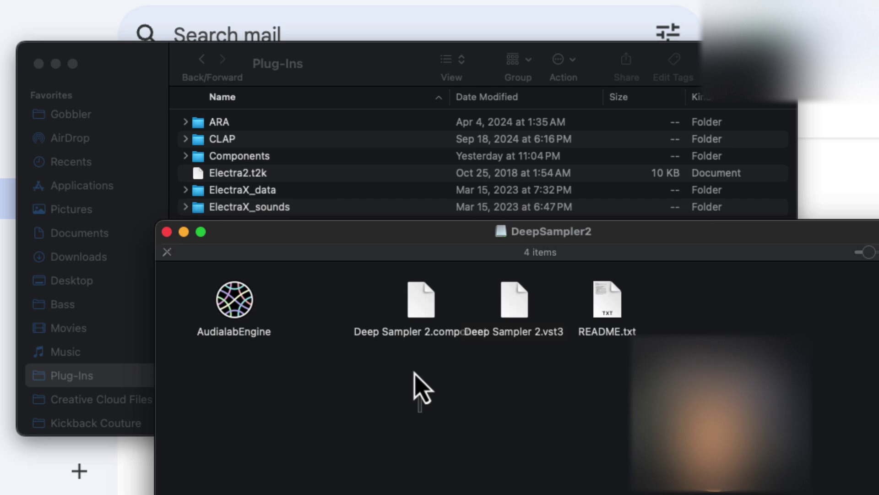
Copy Deep Sampler 2.component into the Components folder, replacing the existing copy
{"action": "left_click", "coordinate": [421, 302]}
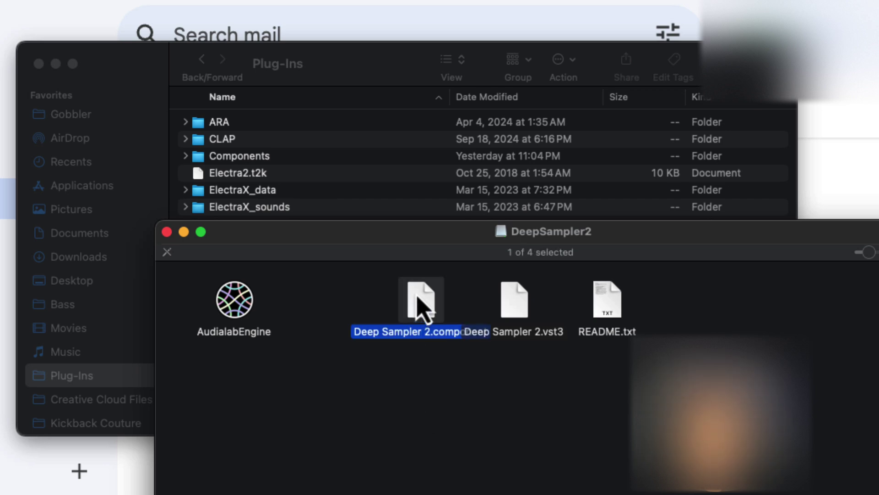
{"action": "left_click_drag", "start_coordinate": [420, 302], "coordinate": [514, 321]}
{"action": "left_click", "coordinate": [512, 319]}
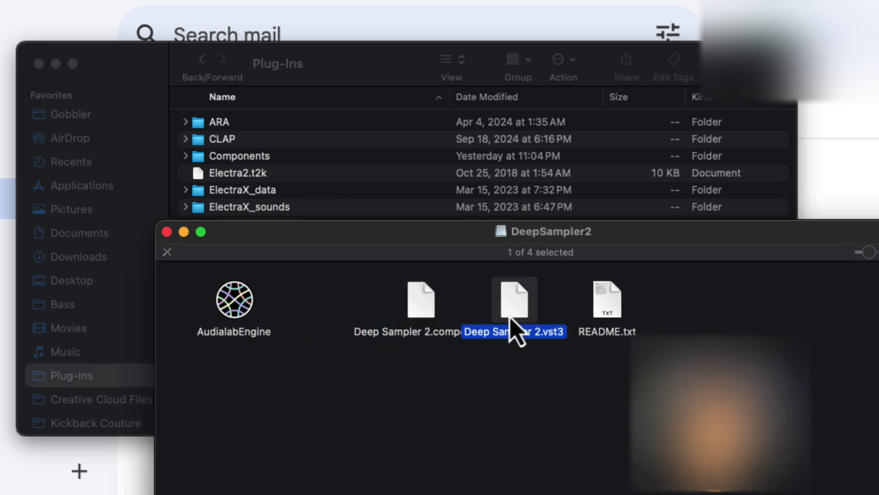
{"action": "left_click_drag", "start_coordinate": [387, 244], "coordinate": [581, 131]}
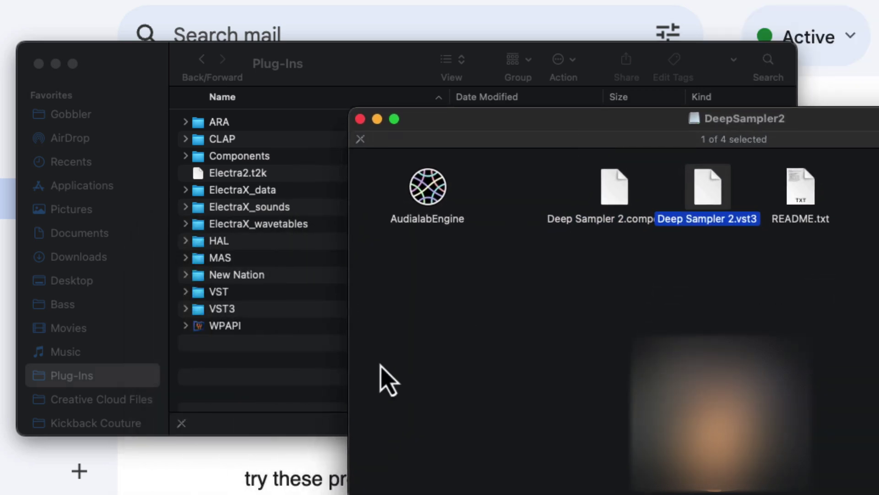
{"action": "left_click", "coordinate": [644, 320]}
{"action": "left_click_drag", "start_coordinate": [613, 190], "coordinate": [254, 165]}
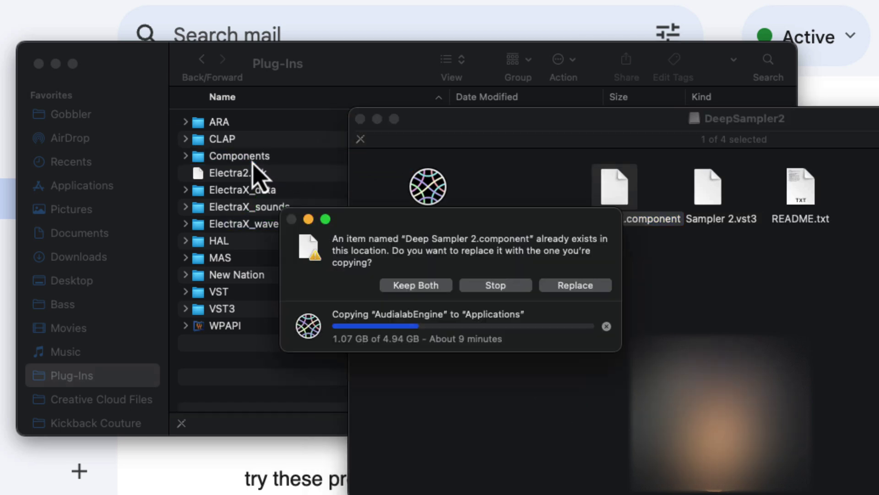
{"action": "left_click", "coordinate": [563, 286]}
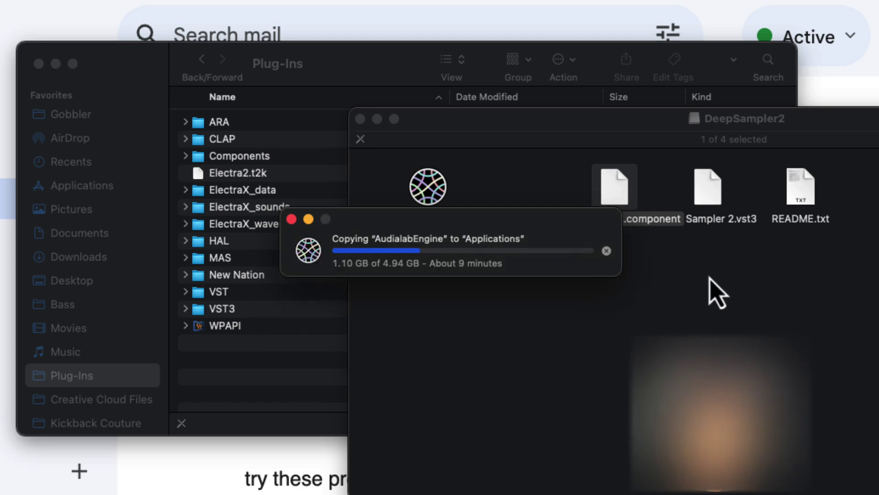
Copy Deep Sampler 2.vst3 into the VST3 folder, replacing the existing copy
{"action": "left_click", "coordinate": [713, 190]}
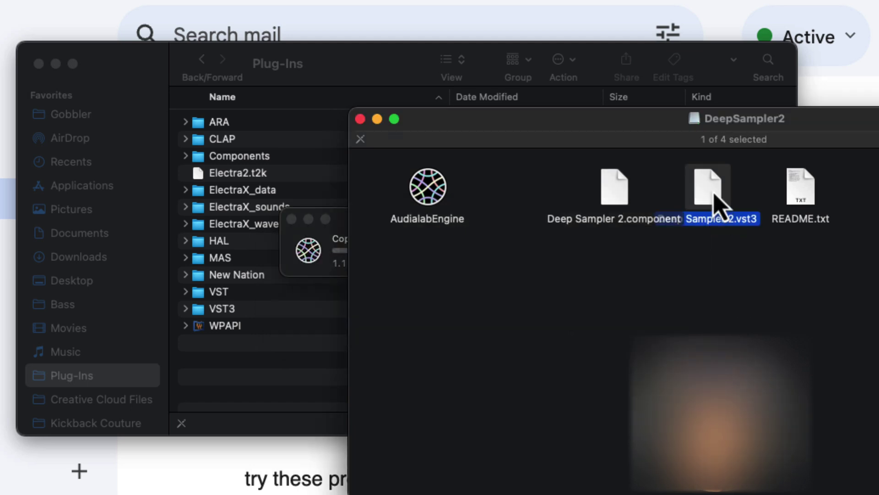
{"action": "left_click_drag", "start_coordinate": [716, 206], "coordinate": [231, 313]}
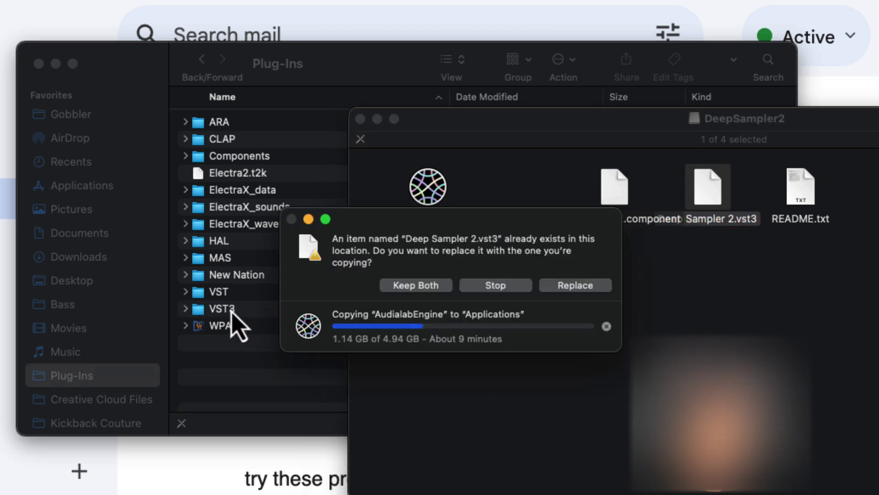
{"action": "left_click", "coordinate": [570, 288]}
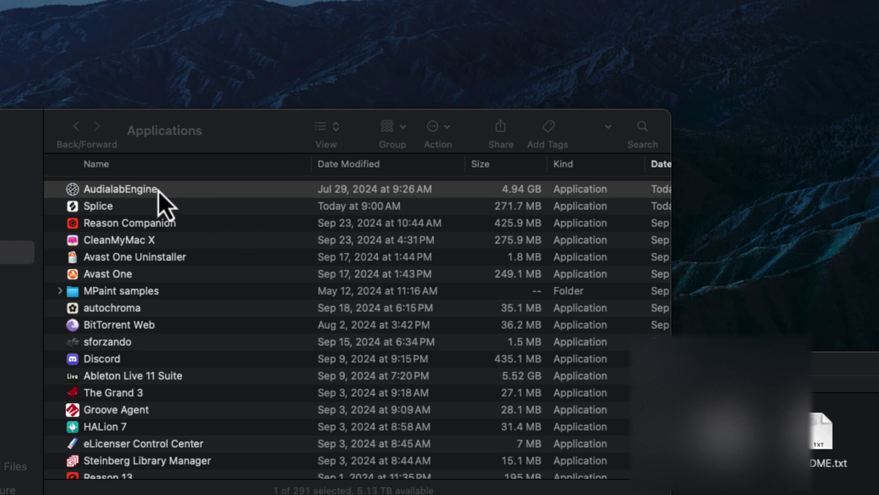
Launch AudialabEngine from Applications, approve opening it, and choose Audialab from its menu-bar icon
{"action": "left_click", "coordinate": [159, 193]}
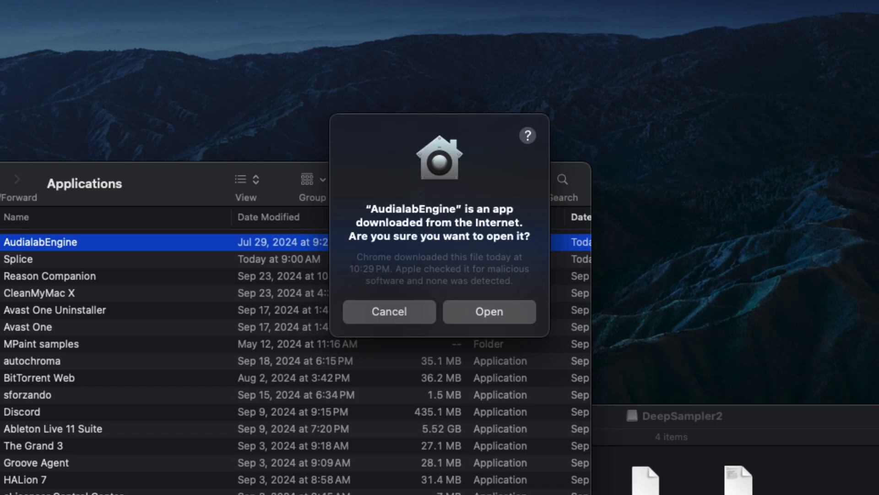
{"action": "left_click", "coordinate": [490, 315]}
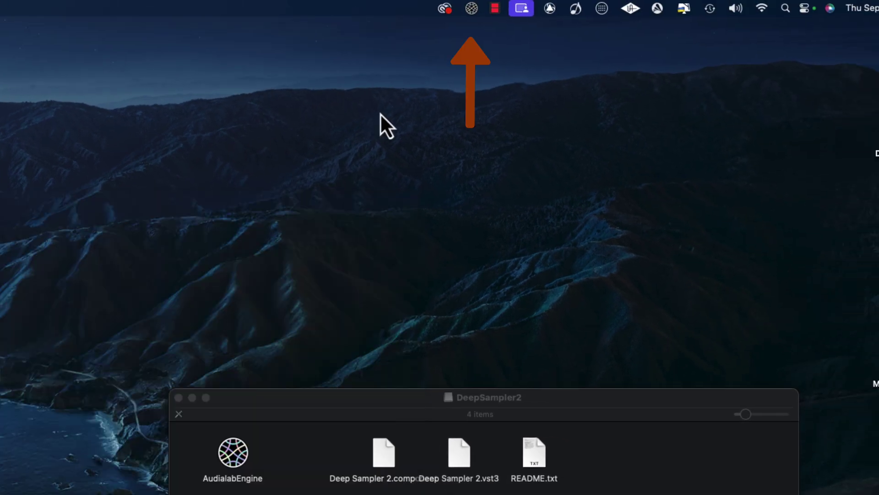
{"action": "left_click", "coordinate": [477, 11]}
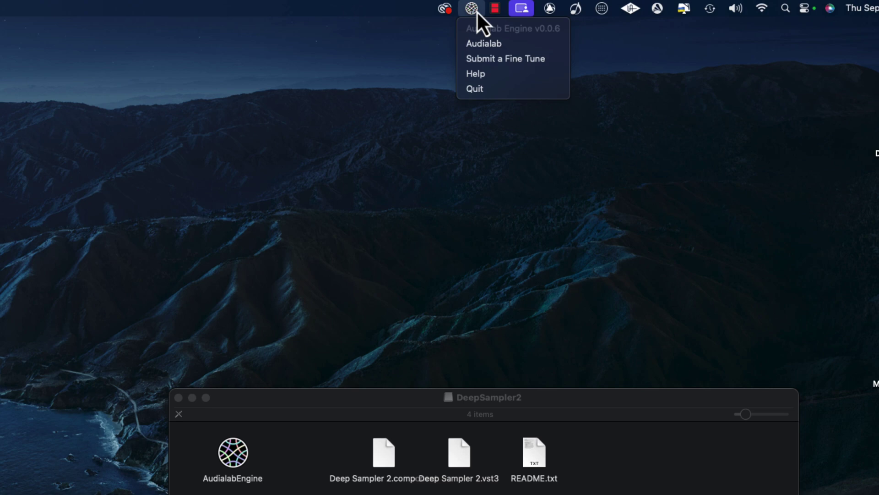
{"action": "left_click", "coordinate": [472, 43]}
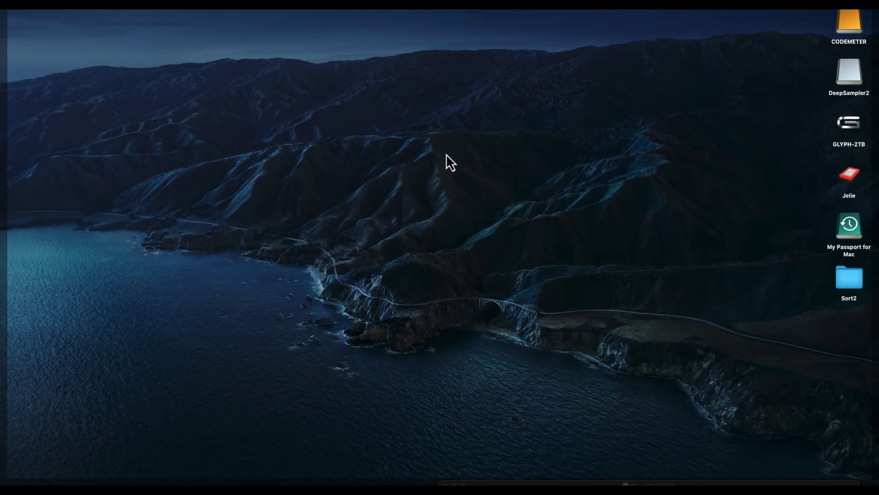
Search the browser for 'deep', load Audialab's Deep Sampler 2 onto a new track, and open its settings
{"action": "left_click", "coordinate": [10, 170]}
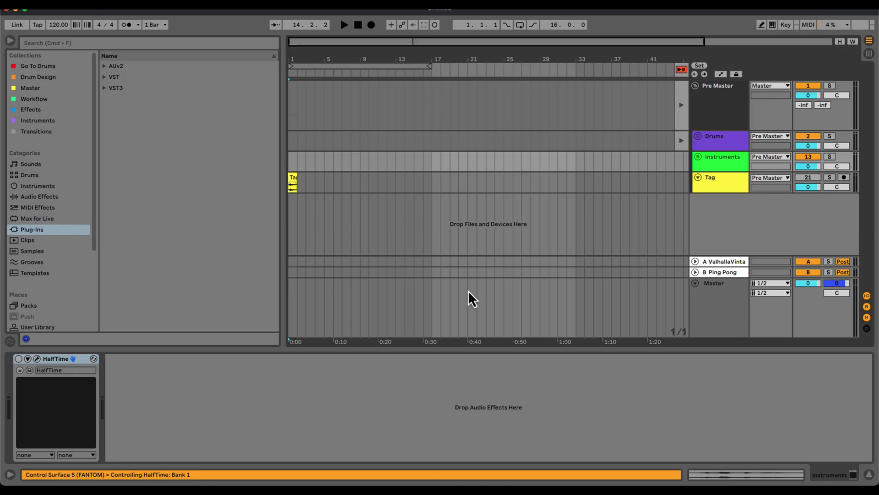
{"action": "left_click", "coordinate": [531, 182]}
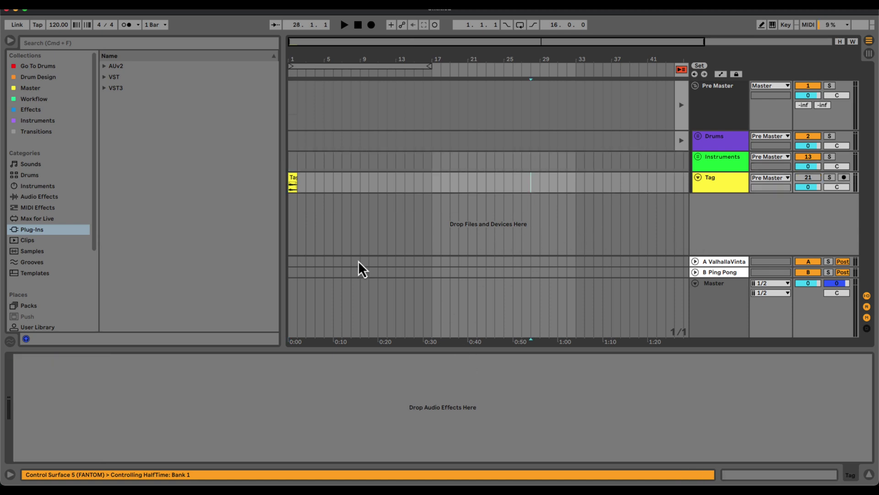
{"action": "key", "text": "Left"}
{"action": "key", "text": "super+f"}
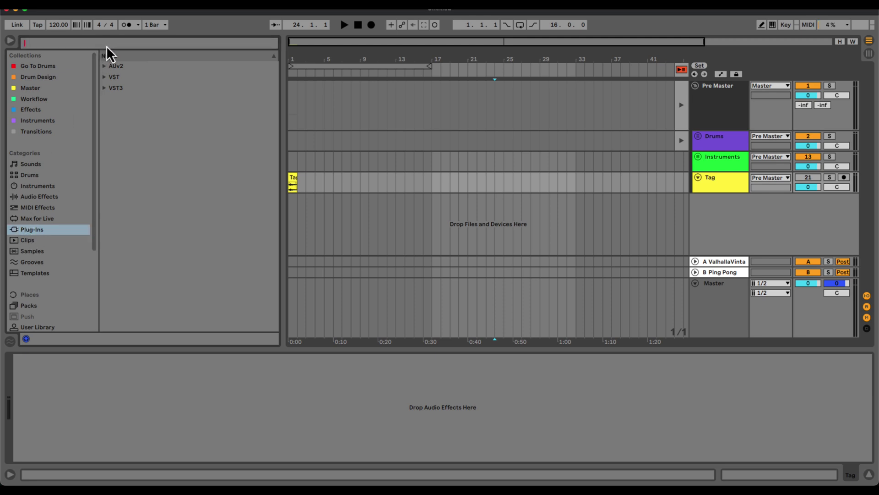
{"action": "type", "text": "deep"}
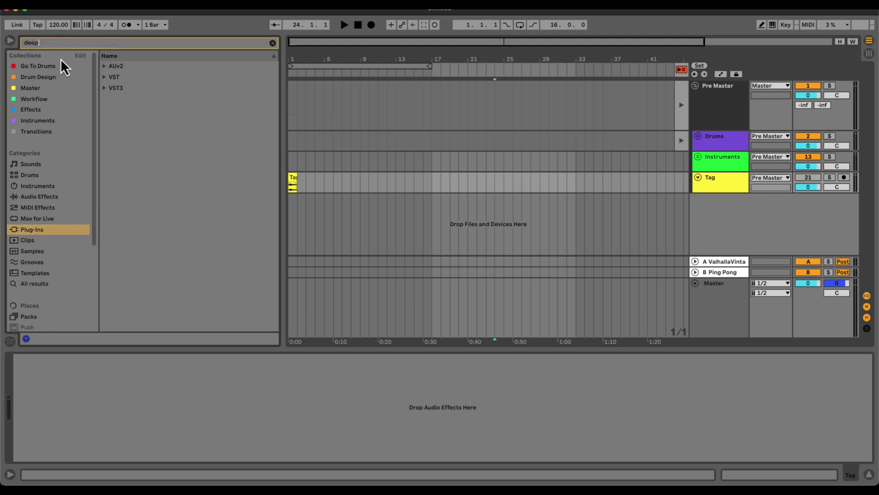
{"action": "left_click", "coordinate": [104, 88]}
{"action": "left_click", "coordinate": [110, 99]}
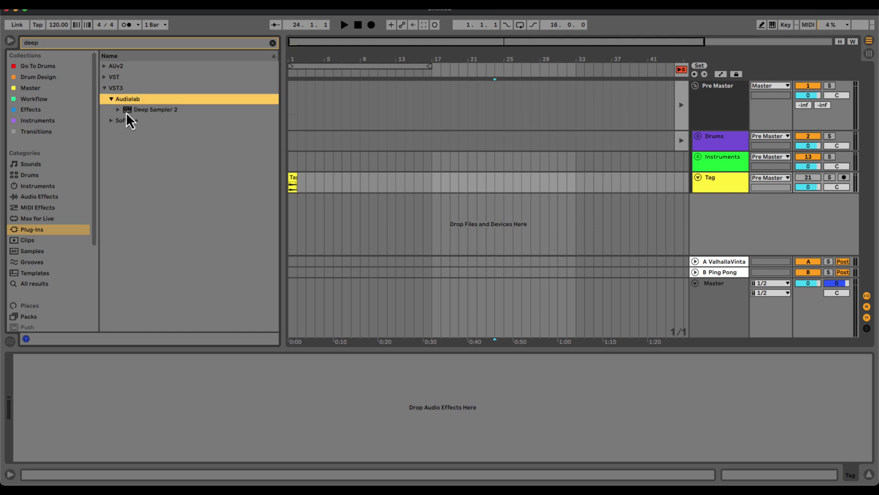
{"action": "left_click_drag", "start_coordinate": [125, 111], "coordinate": [176, 383]}
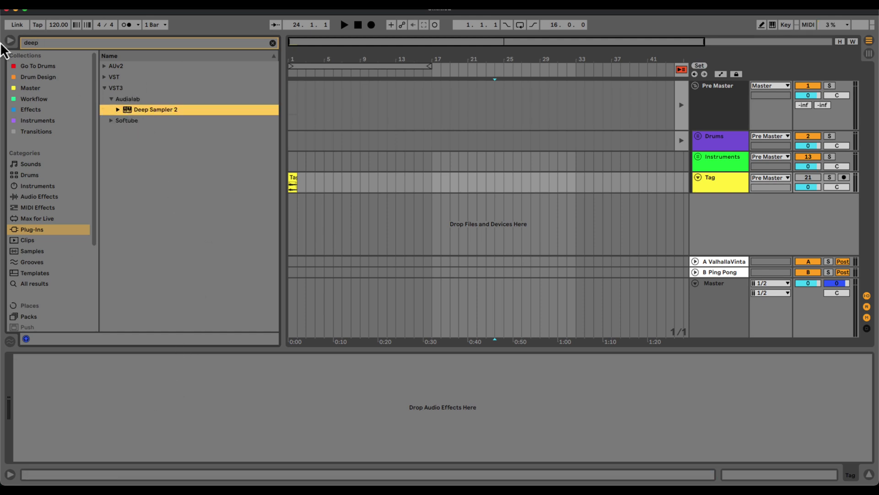
{"action": "double_click", "coordinate": [230, 110]}
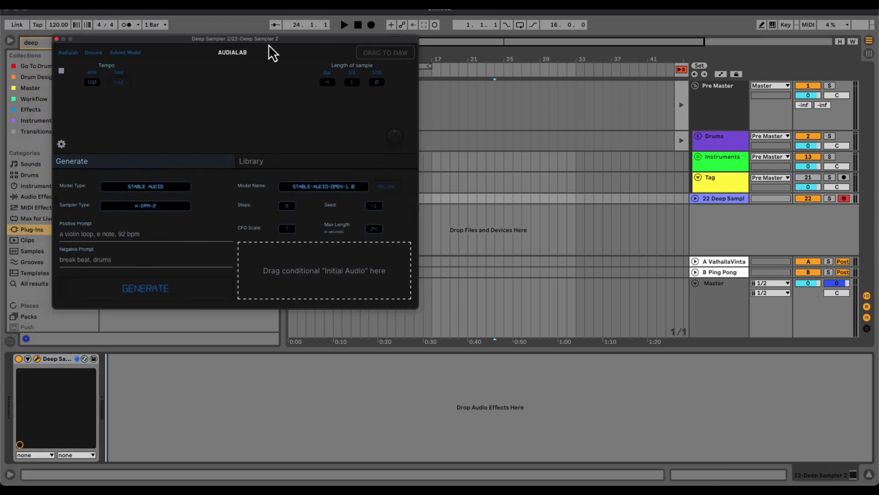
{"action": "left_click", "coordinate": [178, 231]}
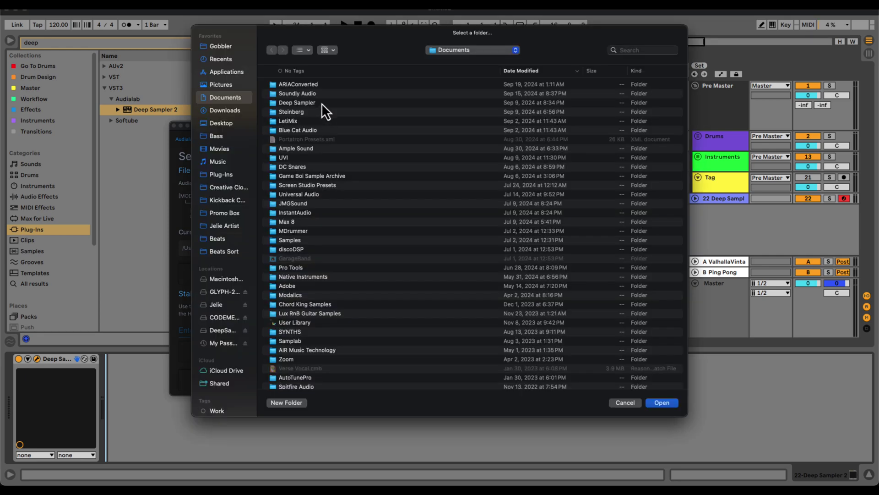
Create a 'Deep Sampler 2' folder in Documents and set it as the models folder
{"action": "left_click", "coordinate": [320, 103]}
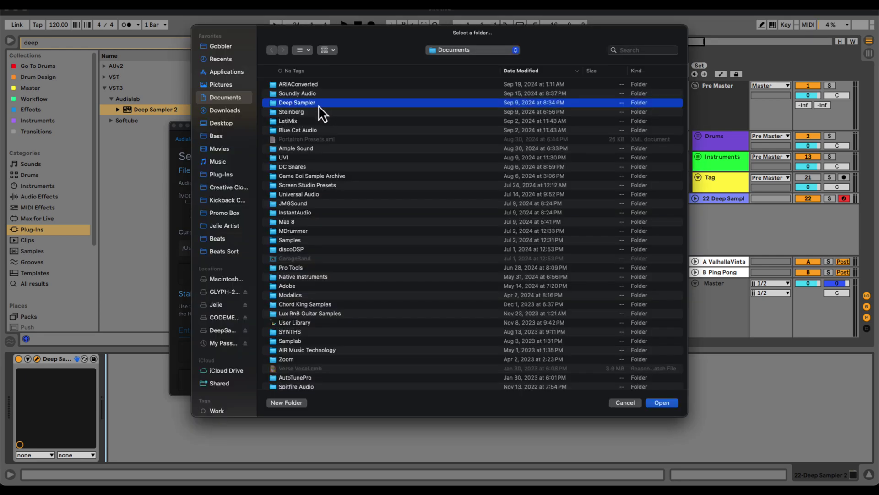
{"action": "left_click", "coordinate": [287, 402]}
{"action": "type", "text": "Deep Samplers"}
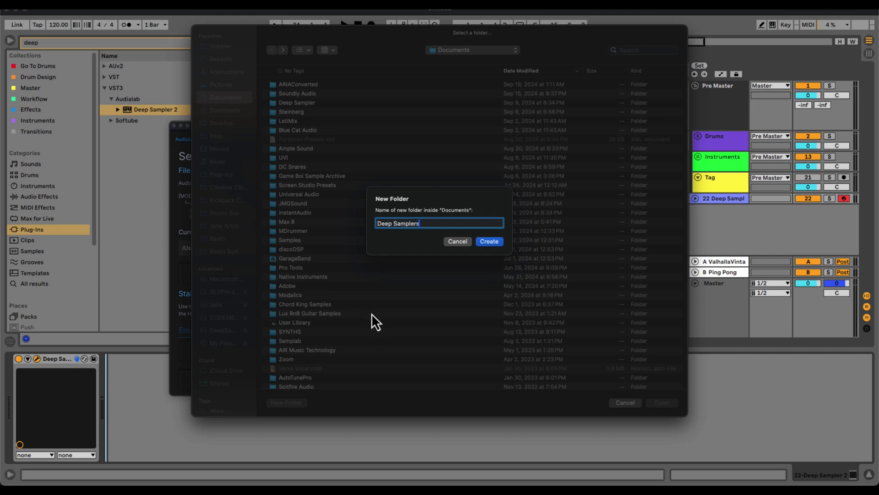
{"action": "key", "text": "BackSpace"}
{"action": "type", "text": "2"}
{"action": "left_click", "coordinate": [489, 241]}
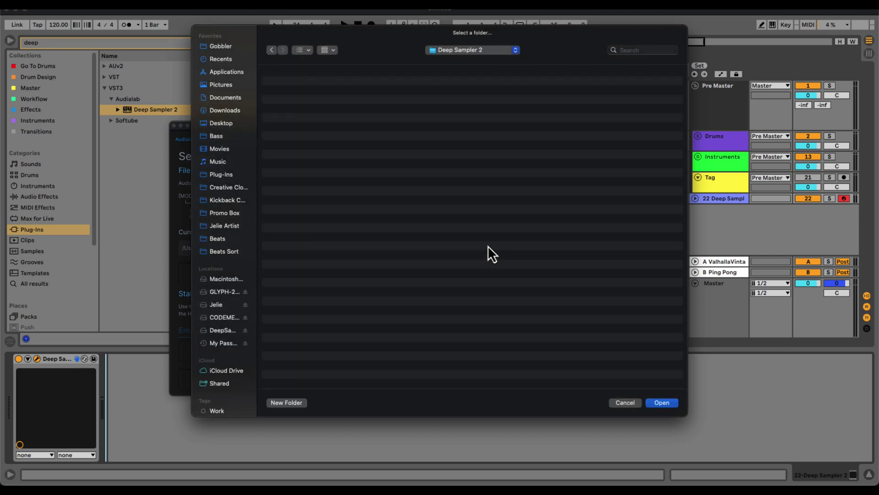
{"action": "left_click", "coordinate": [662, 403]}
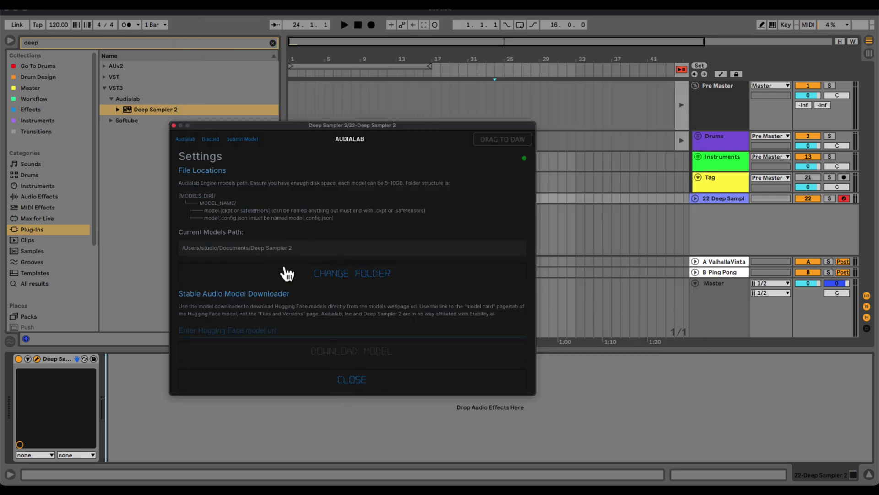
Close Settings and connect Deep Sampler 2 to the Audialab Engine
{"action": "left_click", "coordinate": [252, 379]}
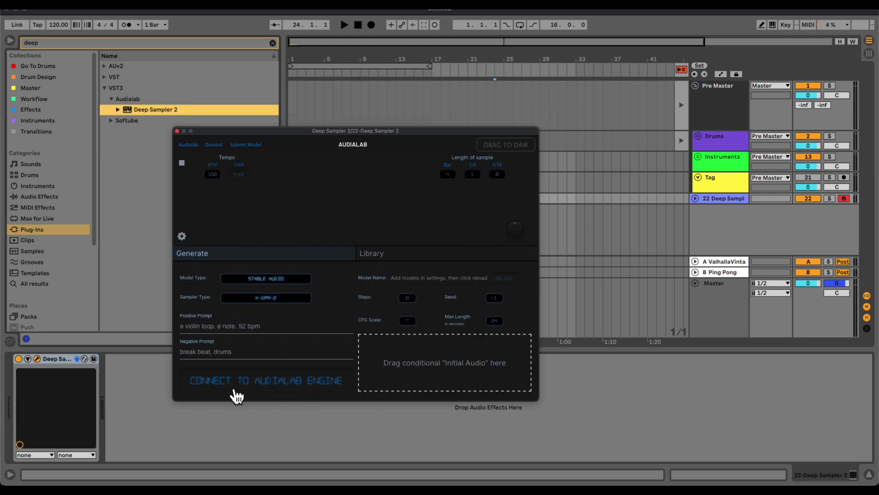
{"action": "left_click", "coordinate": [270, 391]}
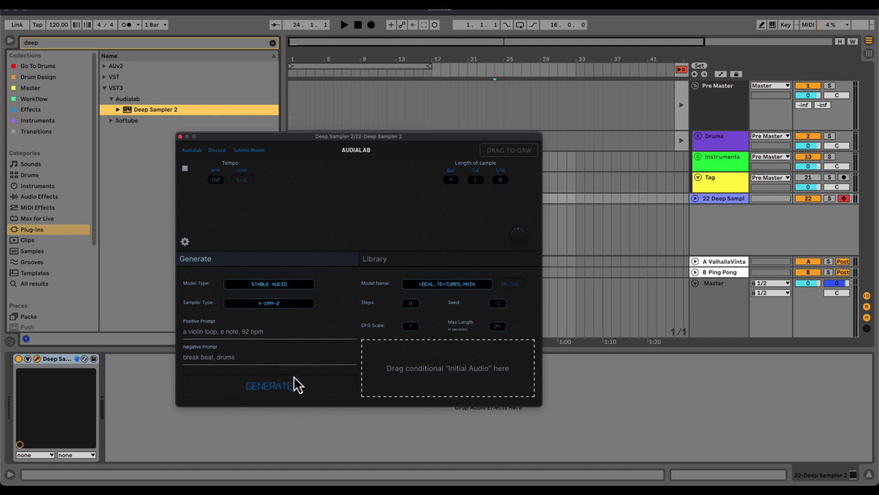
Download the RC_Infinite_Pianos_2024 checkpoint from the pasted Hugging Face URL, then close Settings
{"action": "left_click", "coordinate": [185, 241]}
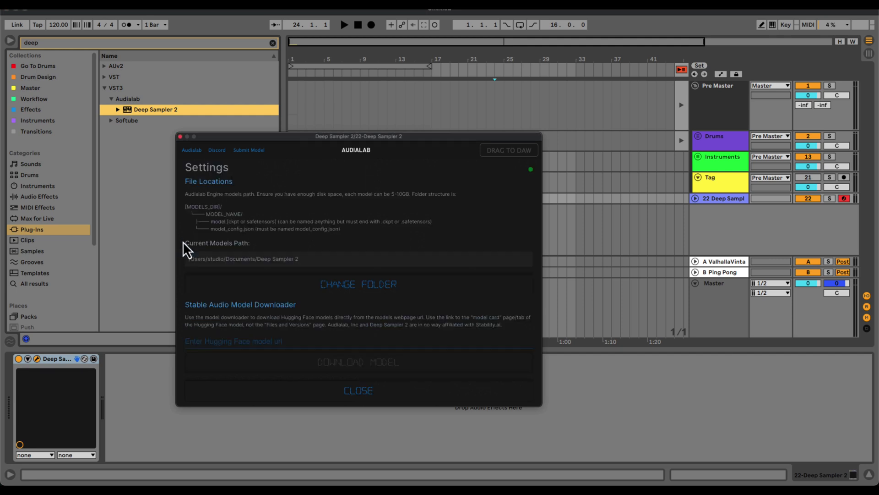
{"action": "left_click", "coordinate": [243, 342]}
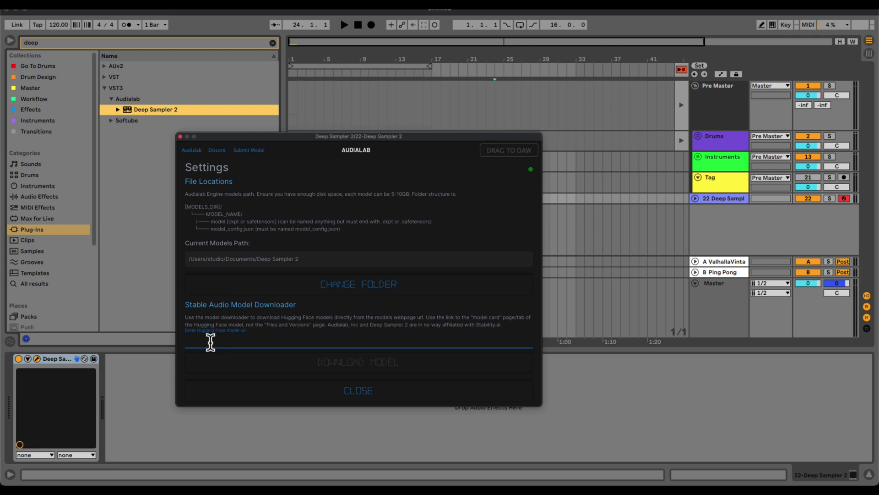
{"action": "type", "text": "https://huggingface.co/RoyalCities/RC_Infinite_Pianos"}
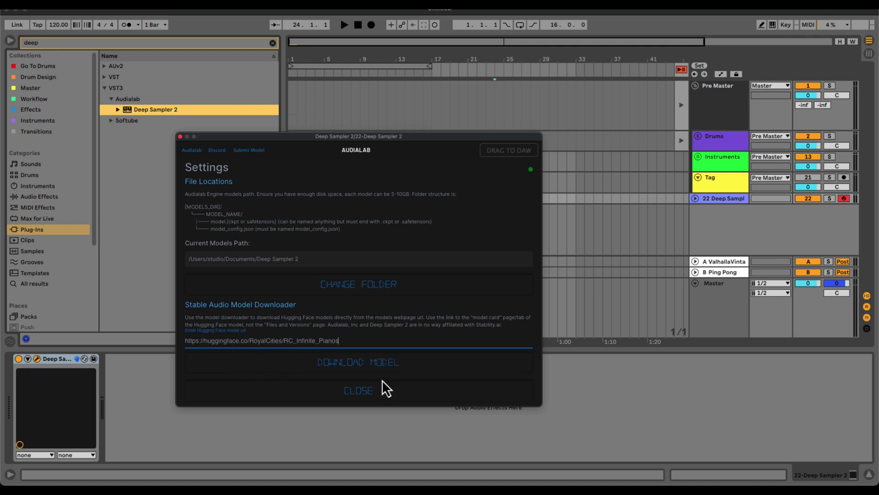
{"action": "left_click", "coordinate": [372, 366]}
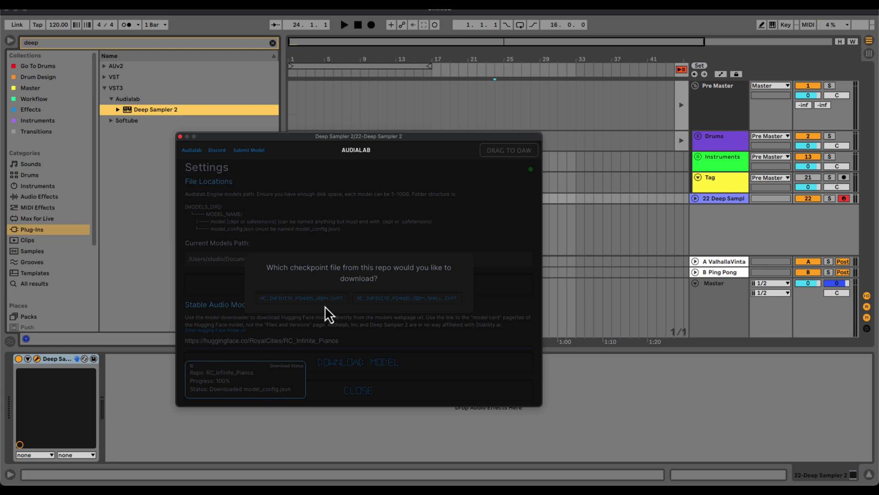
{"action": "left_click", "coordinate": [285, 296]}
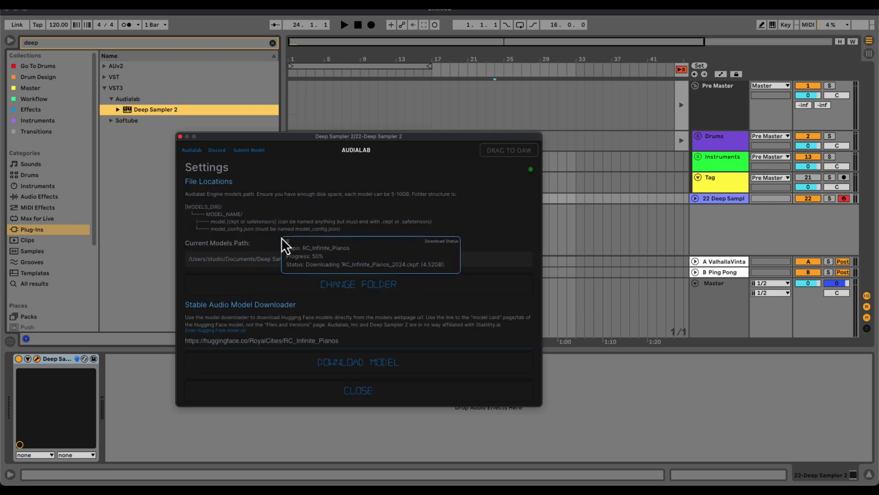
{"action": "left_click_drag", "start_coordinate": [304, 265], "coordinate": [274, 171]}
{"action": "left_click", "coordinate": [348, 392]}
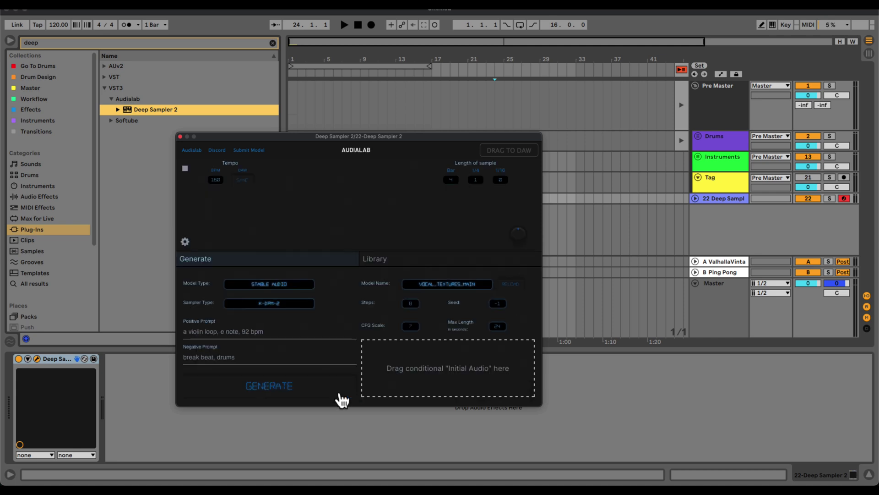
Open the model name for editing and leave it unchanged
{"action": "left_click", "coordinate": [442, 288]}
{"action": "key", "text": "Return"}
{"action": "left_click", "coordinate": [266, 329]}
{"action": "left_click", "coordinate": [458, 288]}
{"action": "key", "text": "Return"}
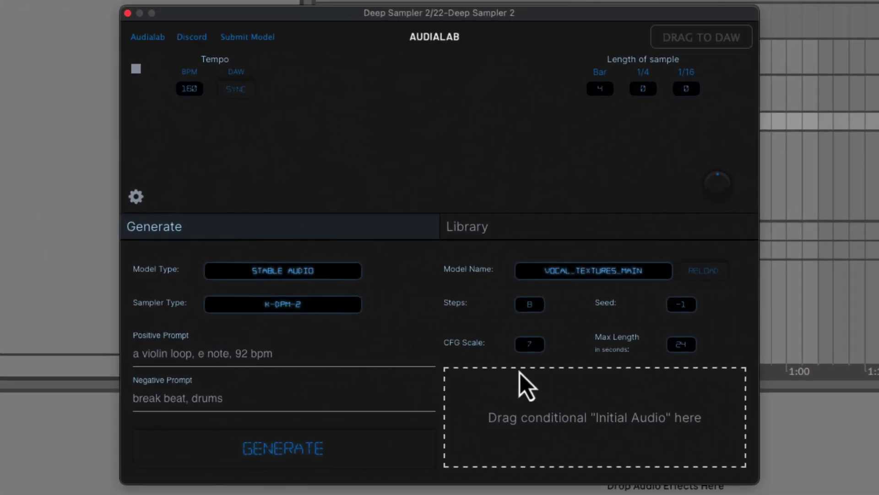
Replace the positive prompt with 'women choir a minor chord progression' and generate a sample
{"action": "left_click_drag", "start_coordinate": [275, 353], "coordinate": [125, 350]}
{"action": "type", "text": "omen "}
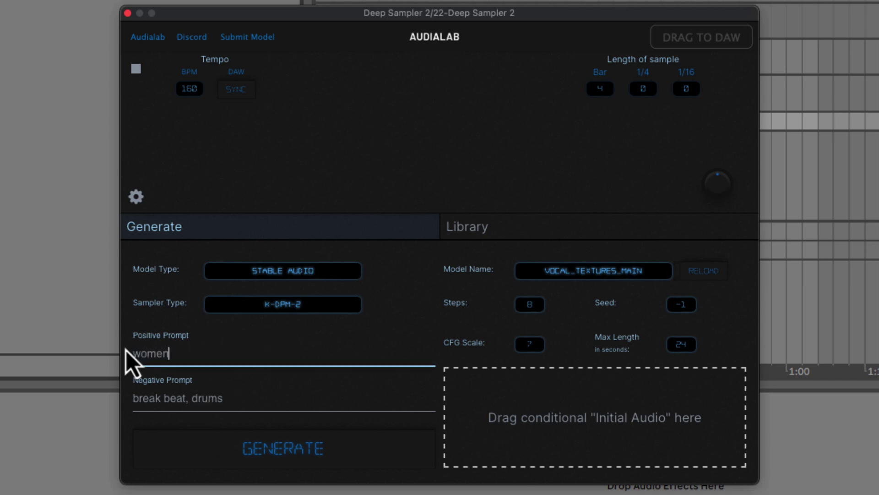
{"action": "type", "text": "choir a minor chords"}
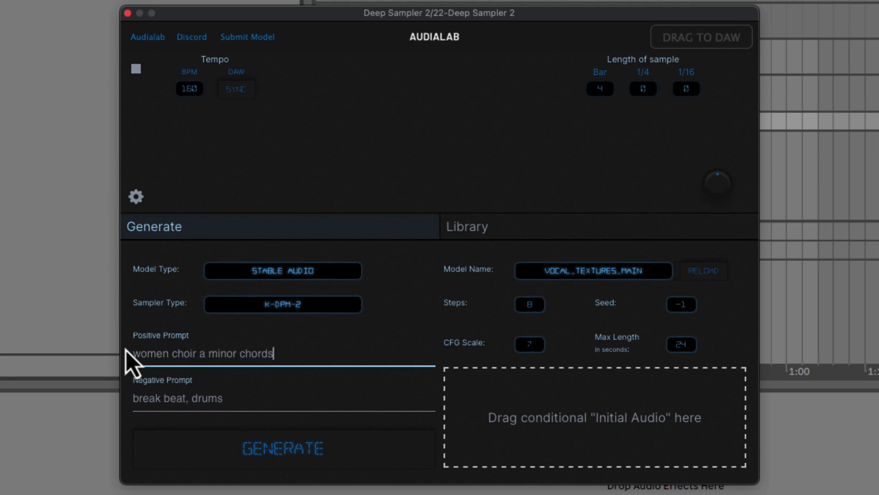
{"action": "key", "text": "BackSpace"}
{"action": "type", "text": "progression"}
{"action": "left_click", "coordinate": [289, 452]}
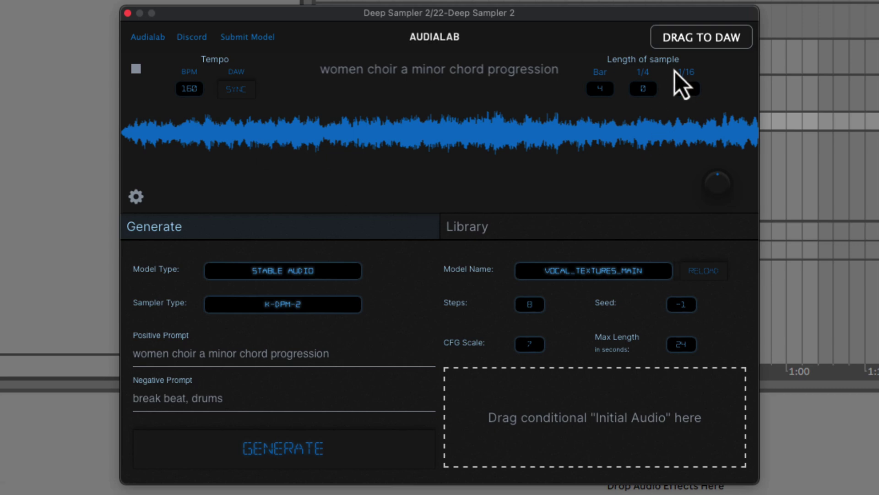
Drag the generated choir sample onto new audio track 23, then reopen the Deep Sampler 2 window
{"action": "left_click_drag", "start_coordinate": [693, 46], "coordinate": [781, 190]}
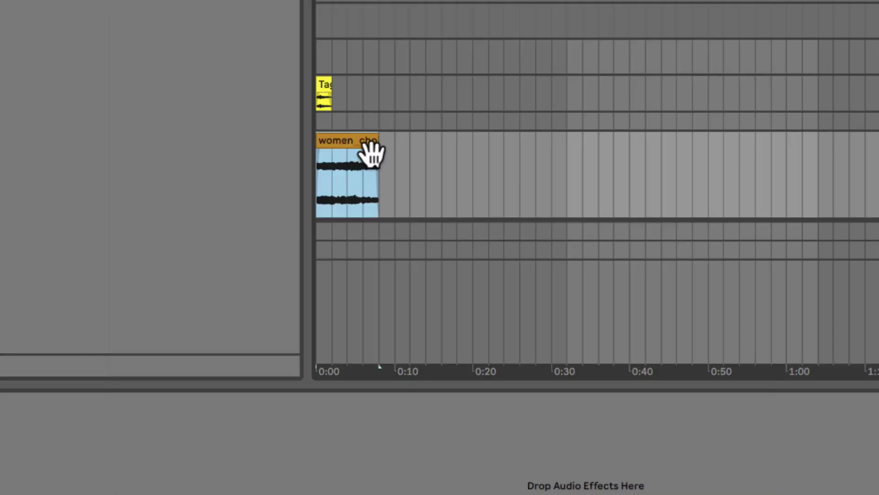
{"action": "left_click", "coordinate": [367, 148]}
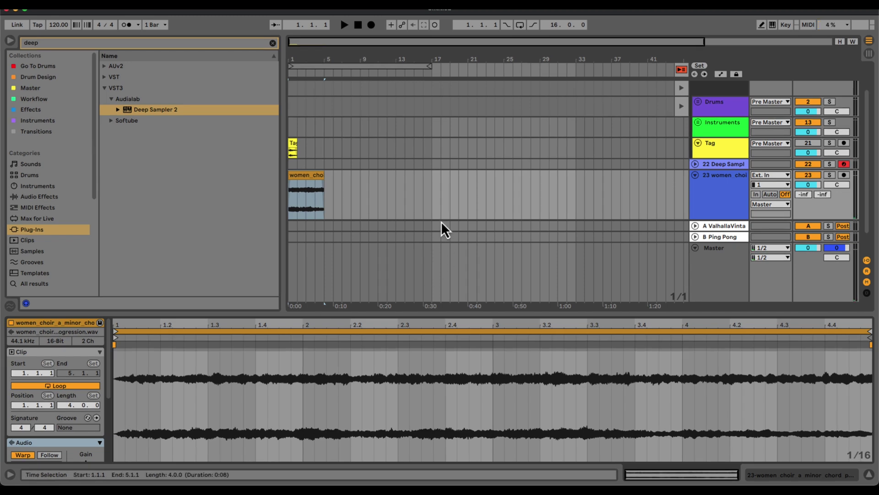
{"action": "left_click", "coordinate": [441, 221]}
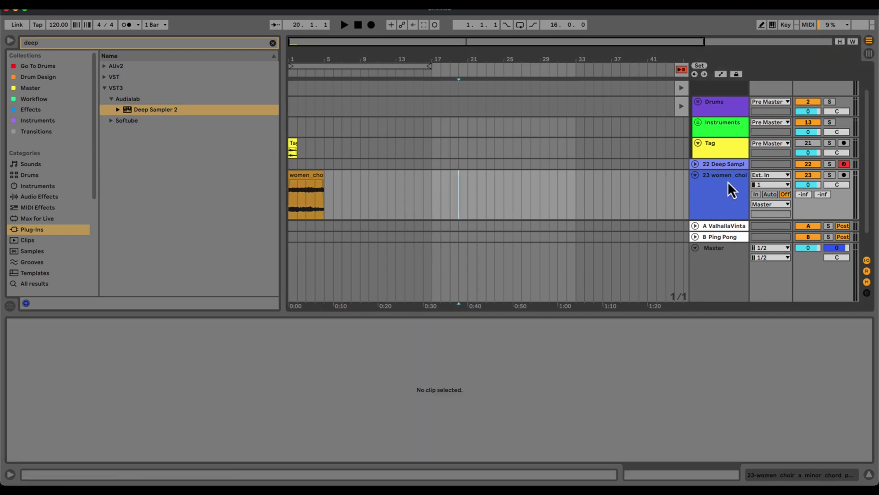
{"action": "left_click", "coordinate": [727, 167]}
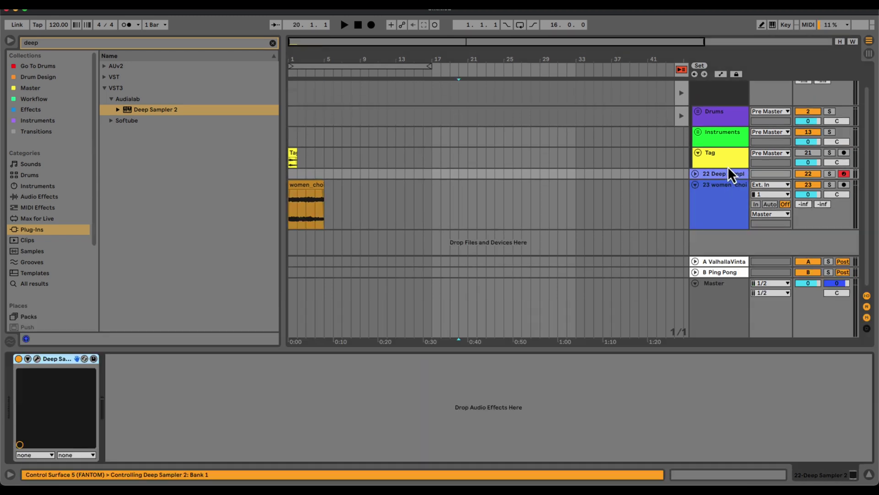
{"action": "left_click", "coordinate": [36, 359]}
Switch the model to RC_INFINITE_PIANOS and replace the choir prompt with 'Aminor, arpeggio, sequence'
{"action": "left_click", "coordinate": [478, 286]}
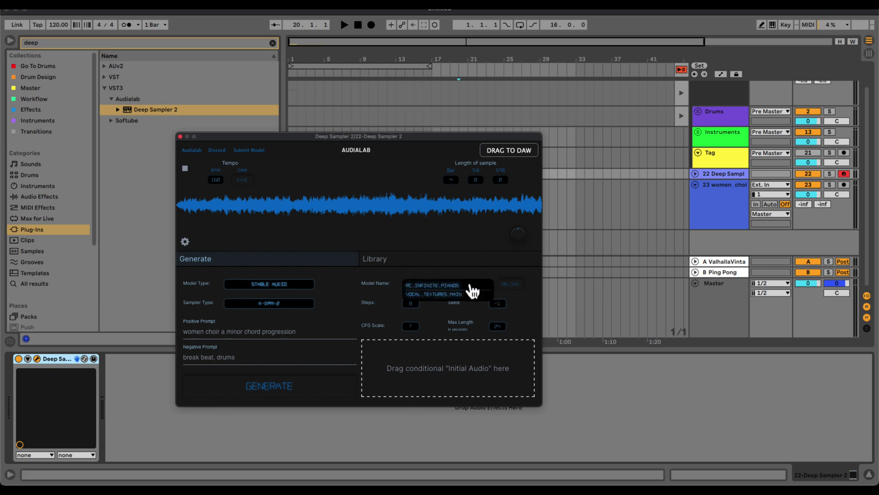
{"action": "left_click", "coordinate": [456, 285]}
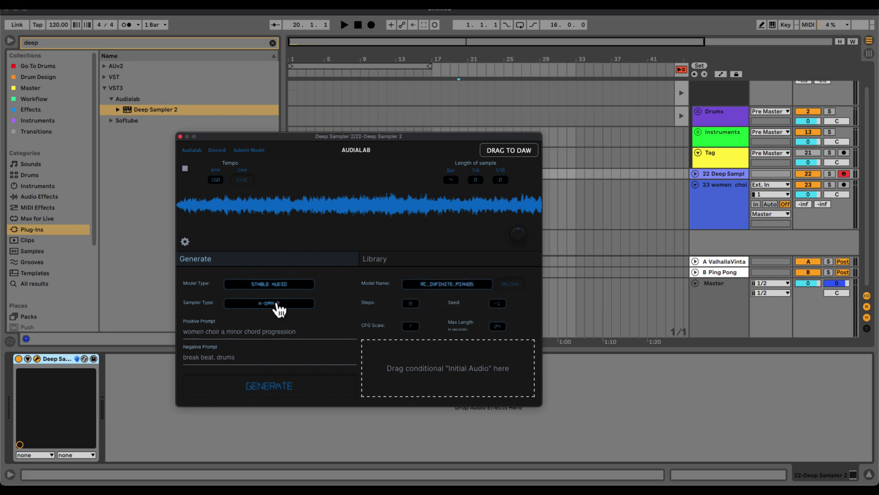
{"action": "left_click_drag", "start_coordinate": [314, 330], "coordinate": [172, 328]}
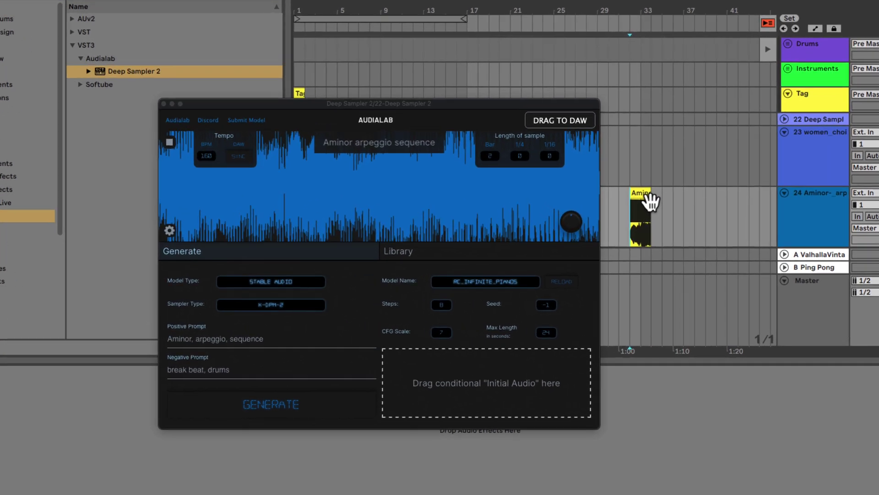
Delete the stray arpeggio clip and place the generated arpeggio sample on track 24 at bar 1
{"action": "key", "text": "BackSpace"}
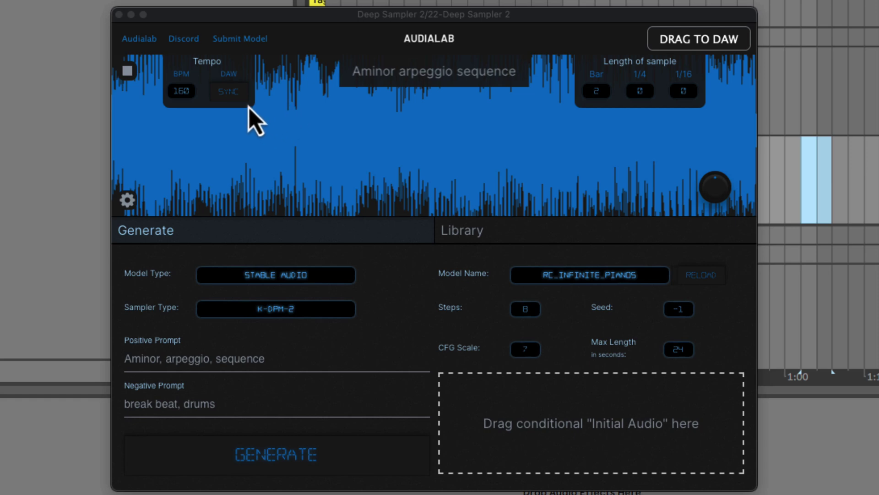
{"action": "left_click", "coordinate": [236, 101]}
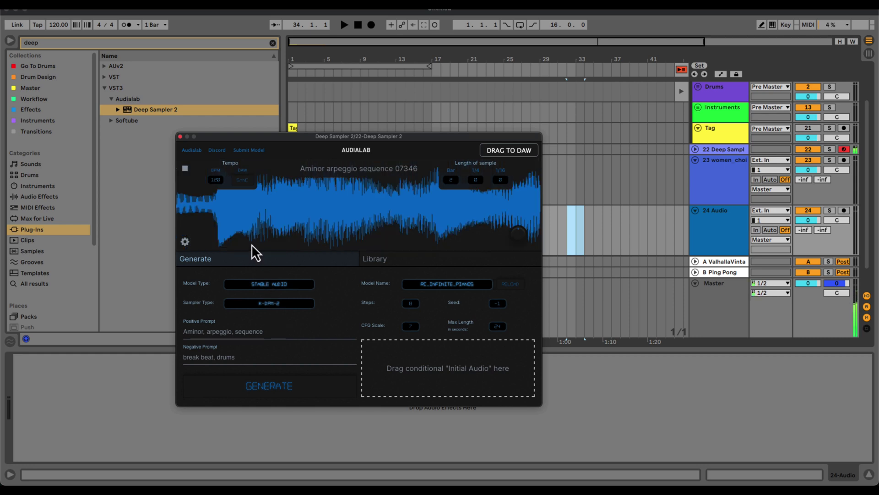
{"action": "left_click_drag", "start_coordinate": [498, 142], "coordinate": [27, 210]}
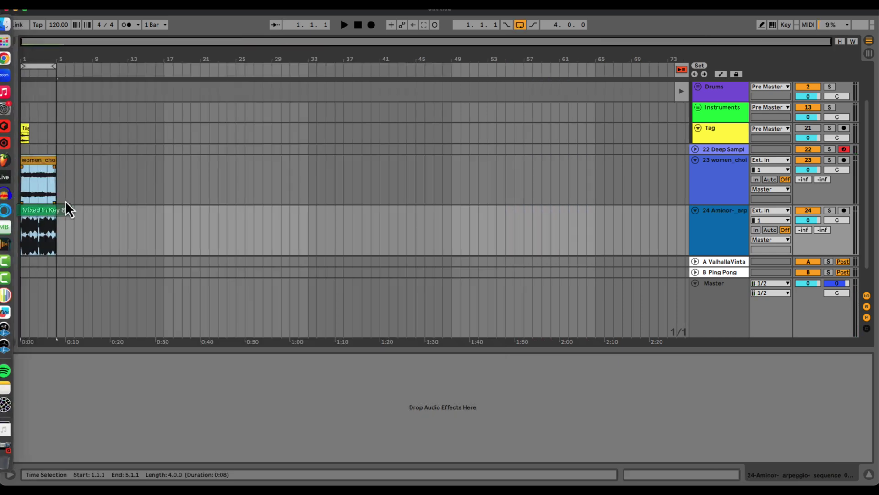
Play both loops from the start, balancing choir at -11.3 dB and arpeggio at -9.1 dB, then stop
{"action": "left_click", "coordinate": [82, 190]}
{"action": "key", "text": "space"}
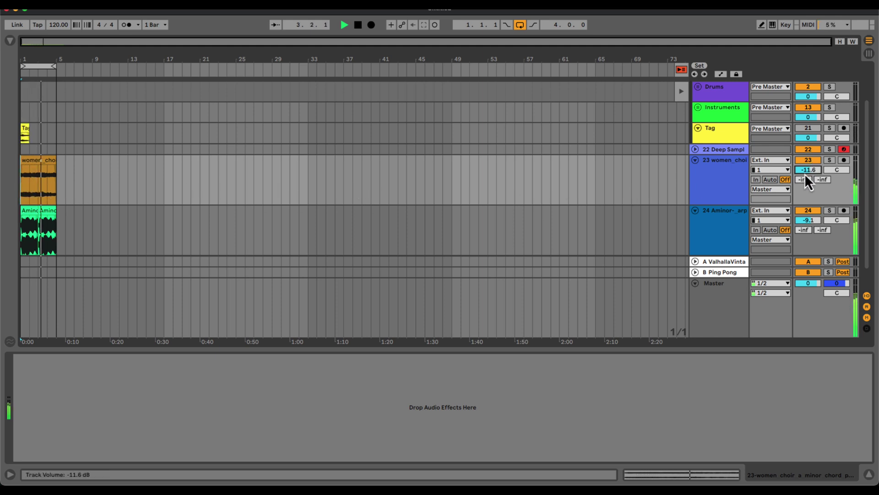
{"action": "left_click_drag", "start_coordinate": [806, 170], "coordinate": [806, 169]}
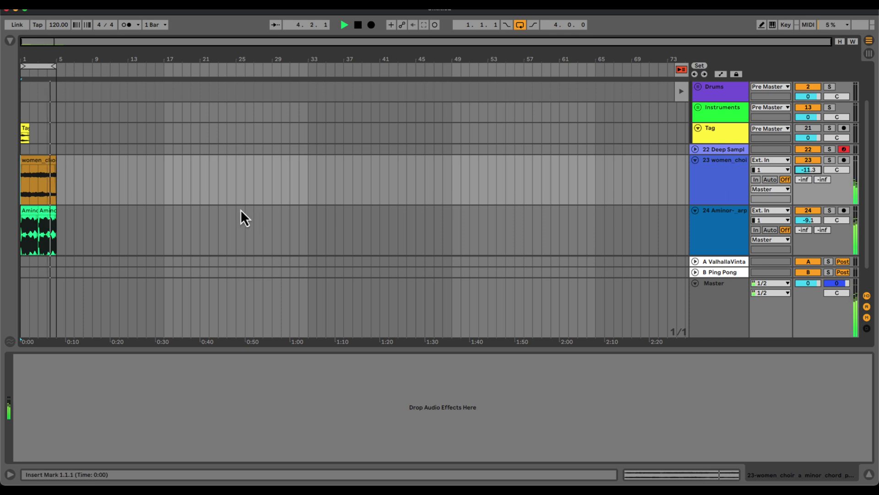
{"action": "key", "text": "space"}
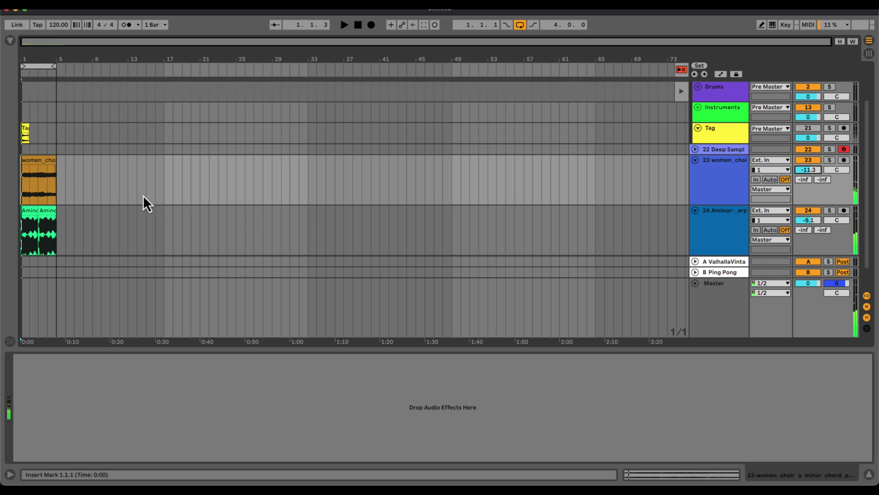